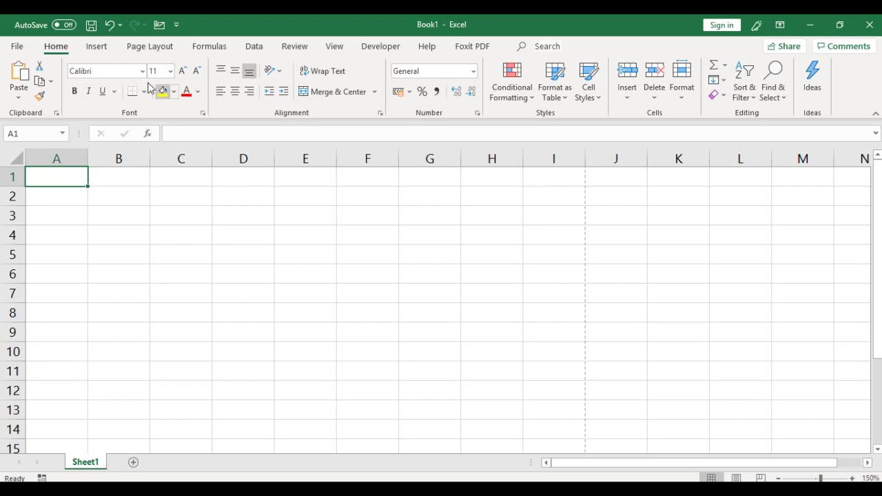
# Create a custom header in the page setup with the text "Grafted Technology" in its left section.
pyautogui.click(152, 47)
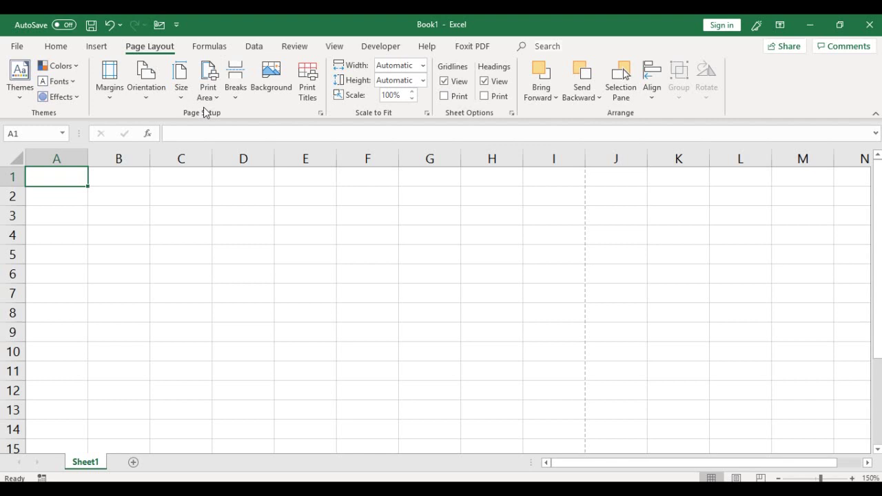
pyautogui.click(322, 114)
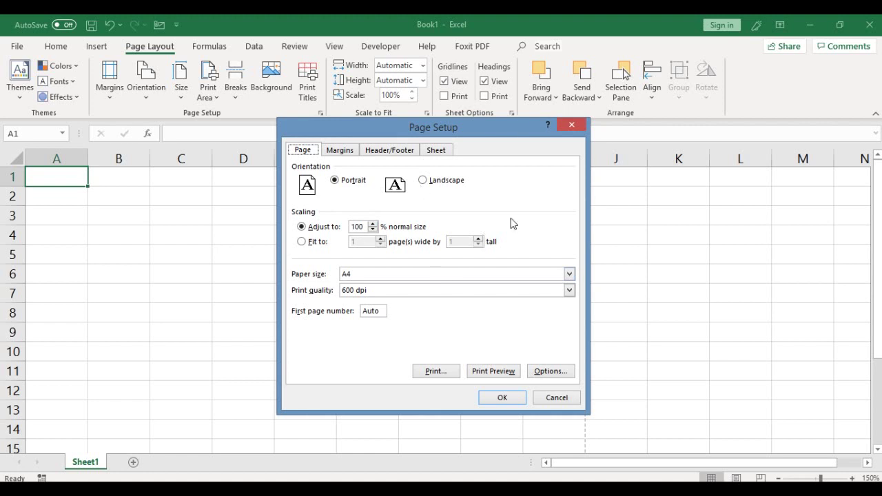
pyautogui.click(389, 151)
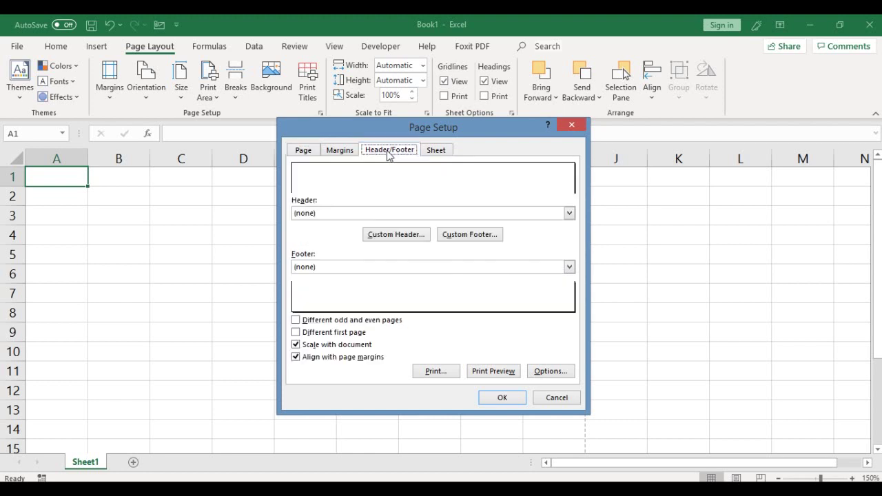
pyautogui.click(392, 236)
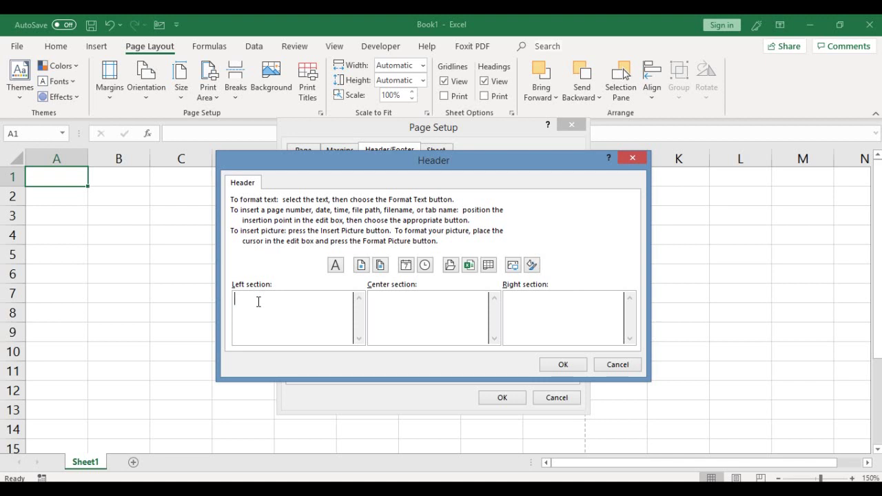
pyautogui.write('Grafted Technology')
# Format the "Grafted Technology" header text as Abadi, bold, size 14.
pyautogui.moveTo(319, 300); pyautogui.dragTo(231, 300)
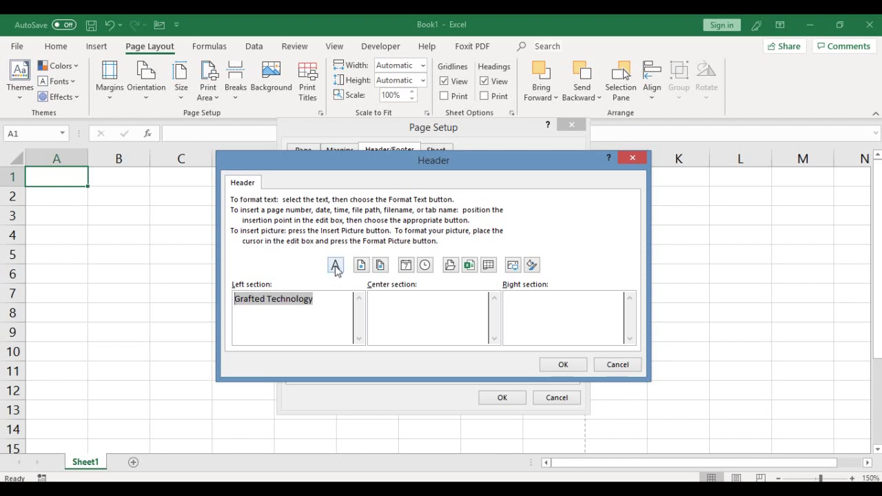
pyautogui.click(335, 266)
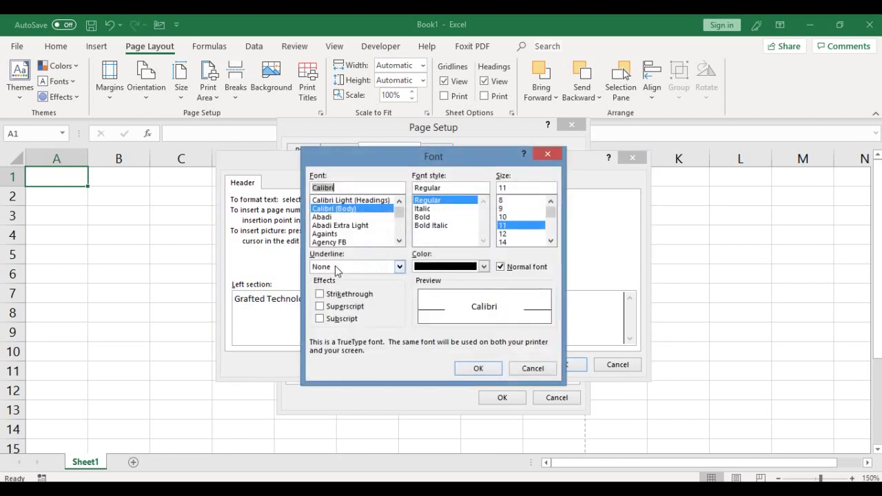
pyautogui.click(426, 217)
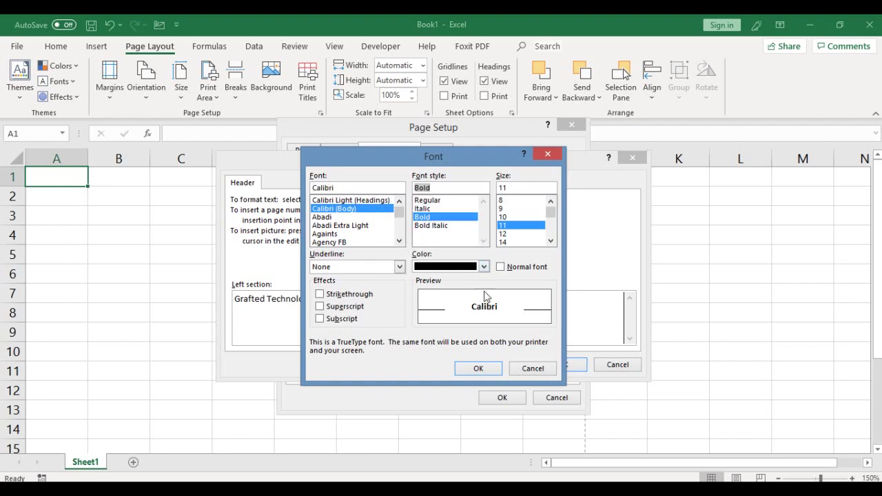
pyautogui.click(551, 241)
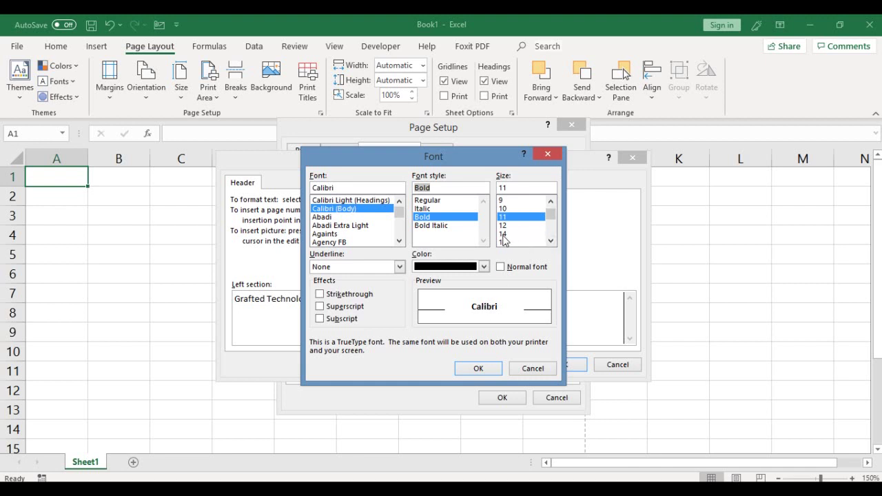
pyautogui.click(503, 235)
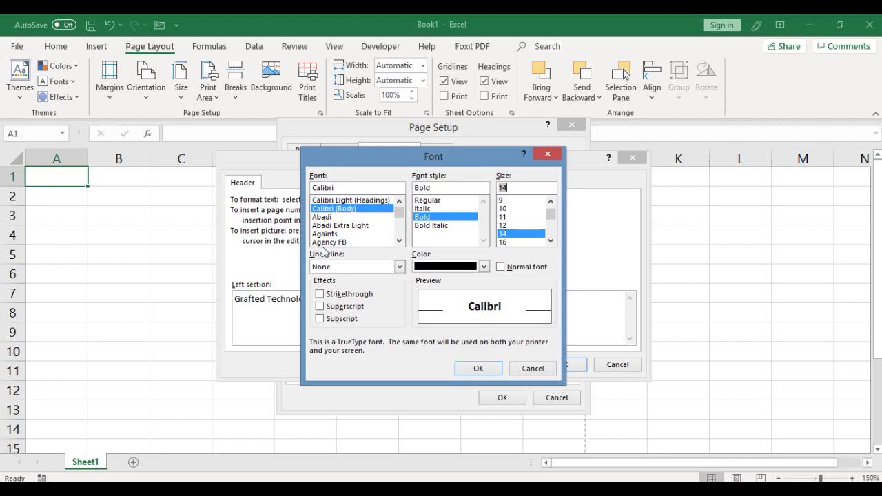
pyautogui.click(322, 218)
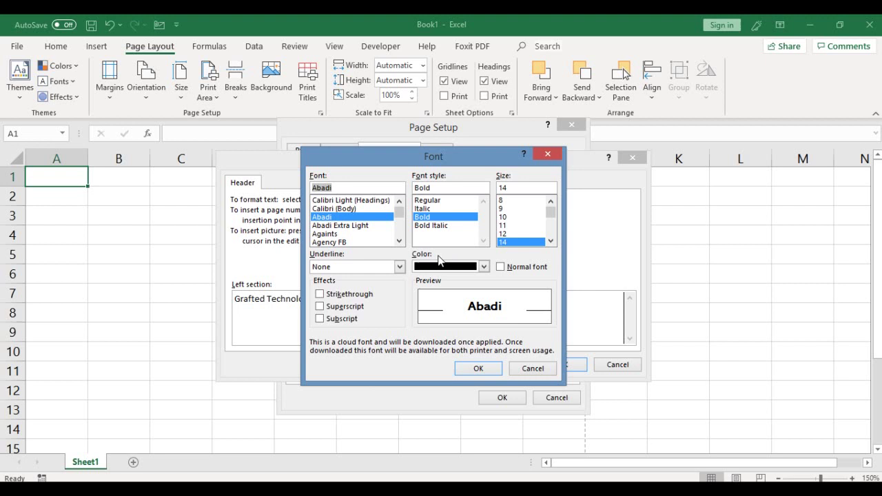
# Try a double underline on the header text and set the underline back to None.
pyautogui.click(399, 267)
pyautogui.click(354, 296)
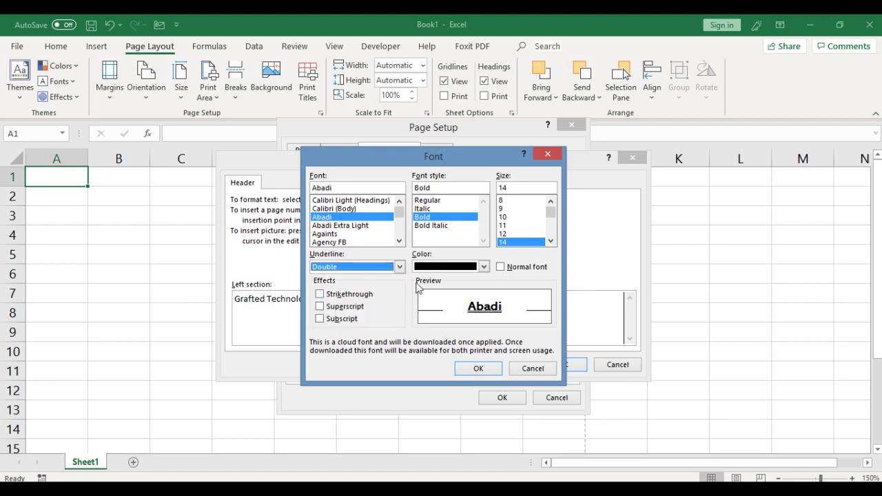
pyautogui.click(399, 267)
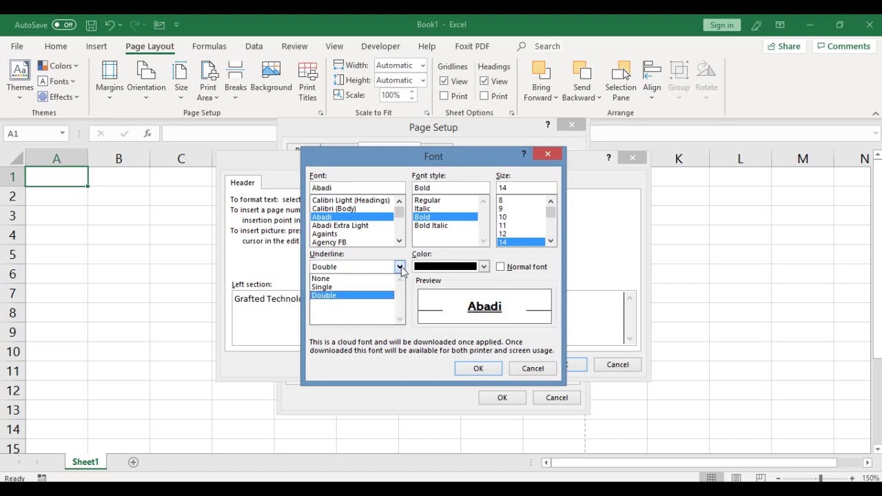
pyautogui.click(381, 278)
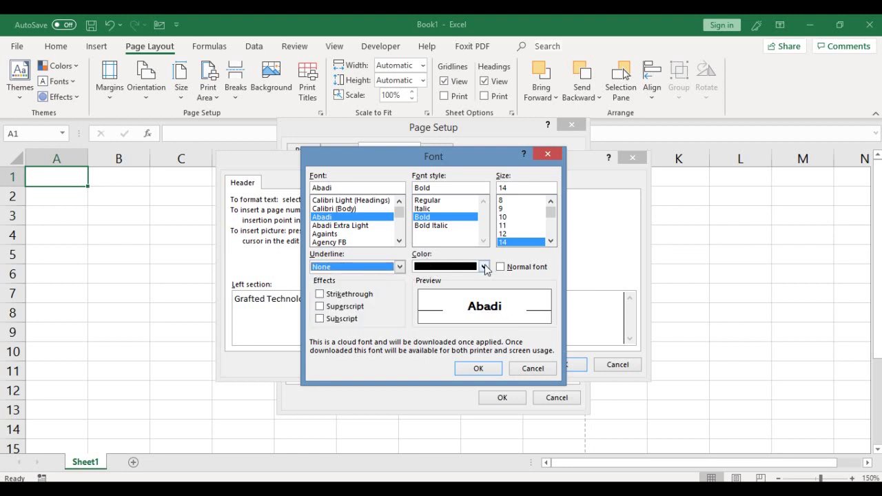
# Color the "Grafted Technology" header text with standard red and apply the font formatting.
pyautogui.click(484, 267)
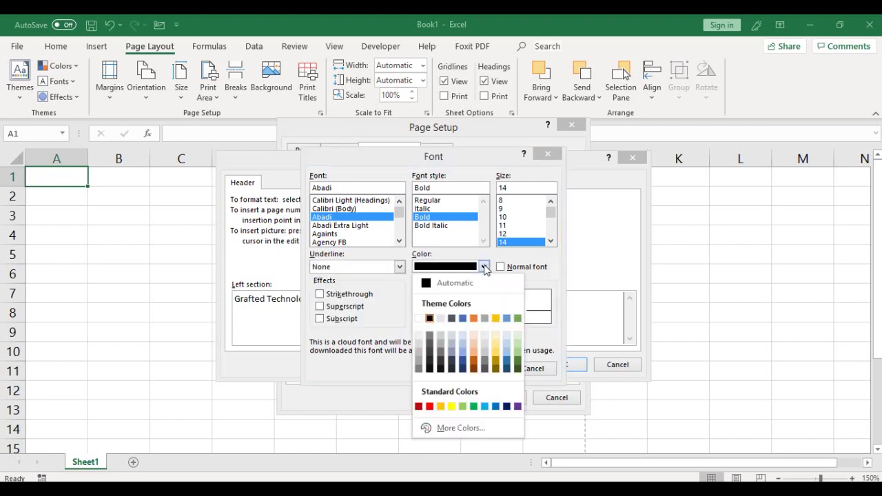
pyautogui.click(429, 406)
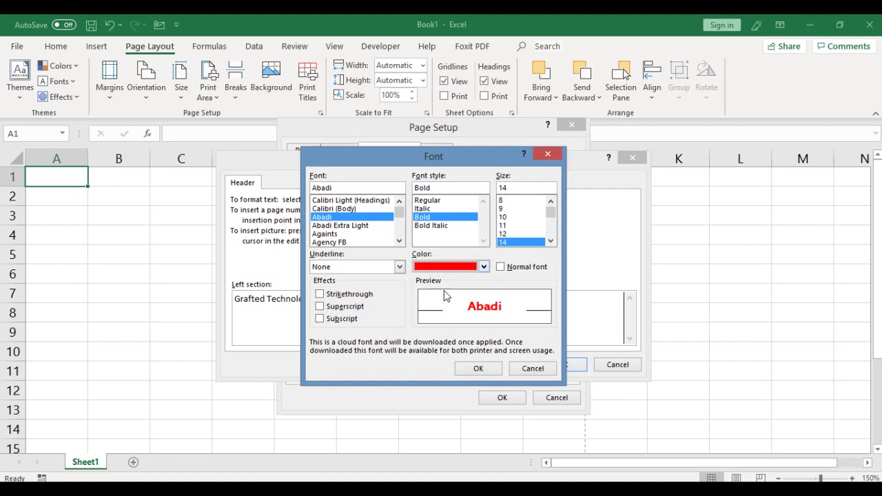
pyautogui.click(474, 369)
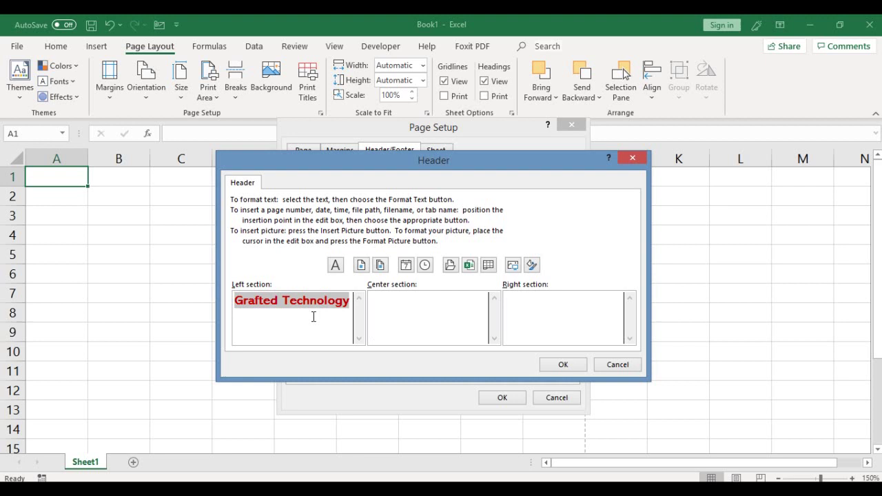
# Insert the date in the header's center section and the file name in its right section, and accept the header.
pyautogui.click(410, 314)
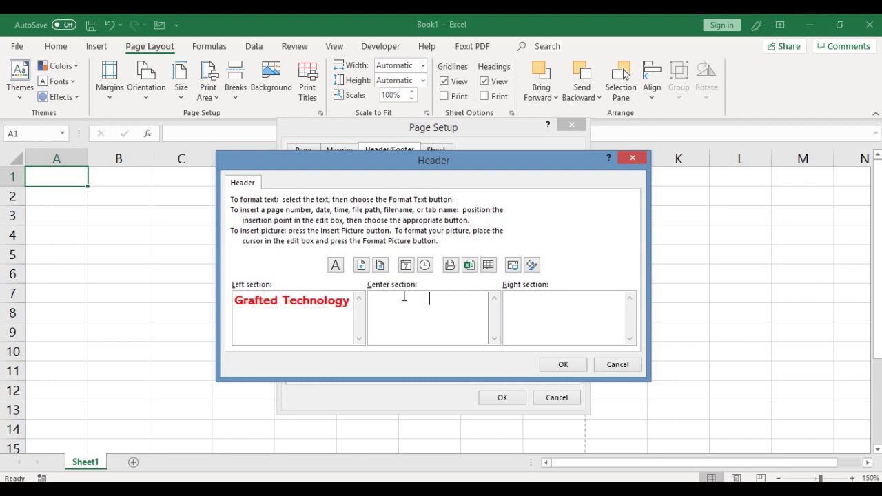
pyautogui.click(411, 315)
pyautogui.click(406, 268)
pyautogui.click(468, 266)
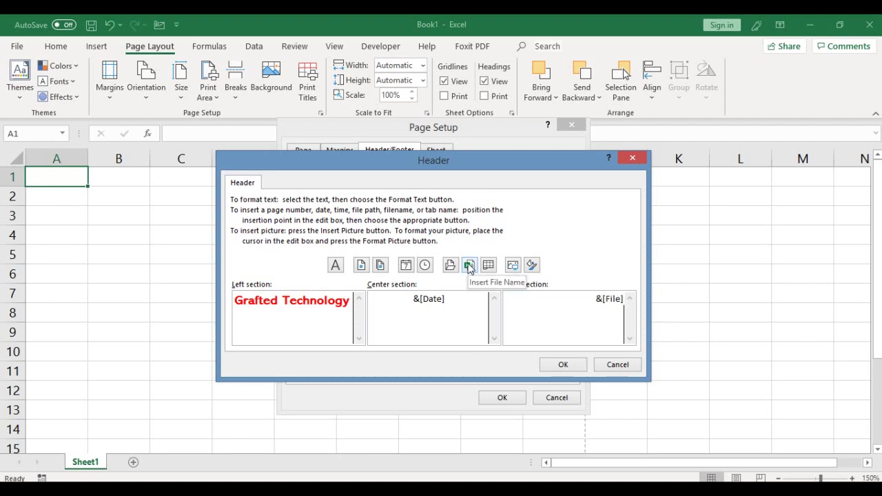
pyautogui.click(565, 366)
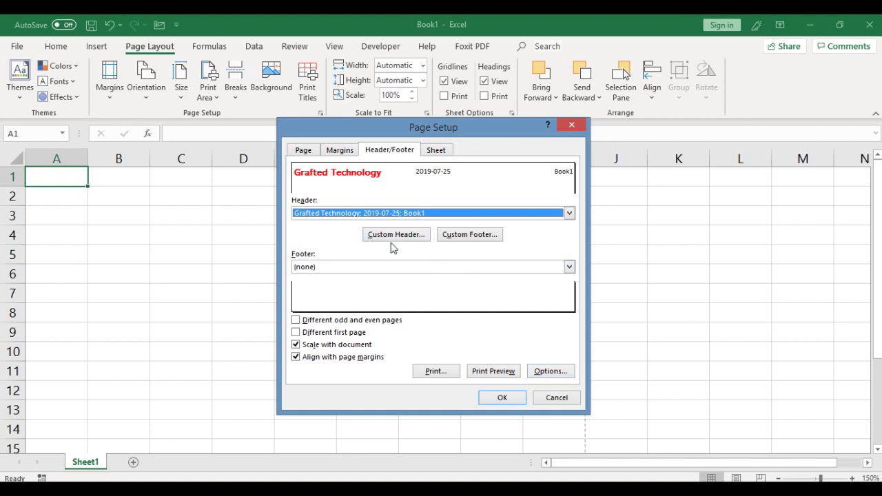
# Create a custom footer with the page number in the right section and a desktop computer picture from a Bing search for "computer" in the left.
pyautogui.click(469, 235)
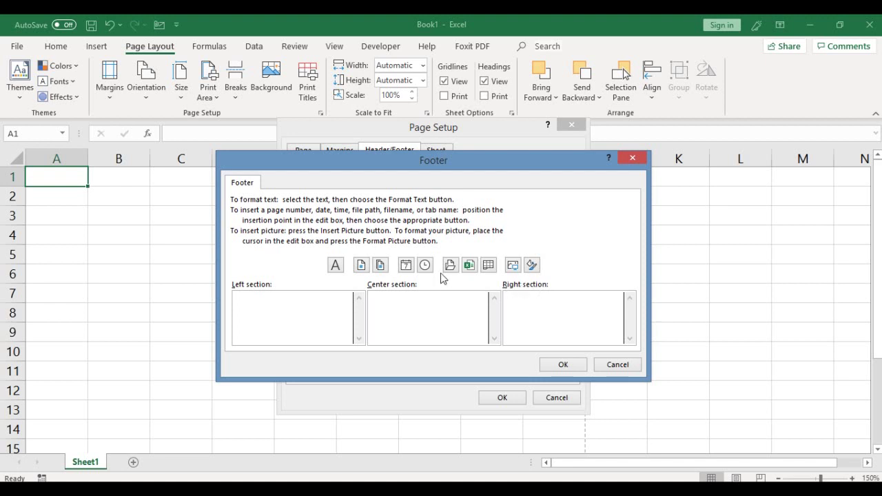
pyautogui.click(362, 267)
pyautogui.click(513, 266)
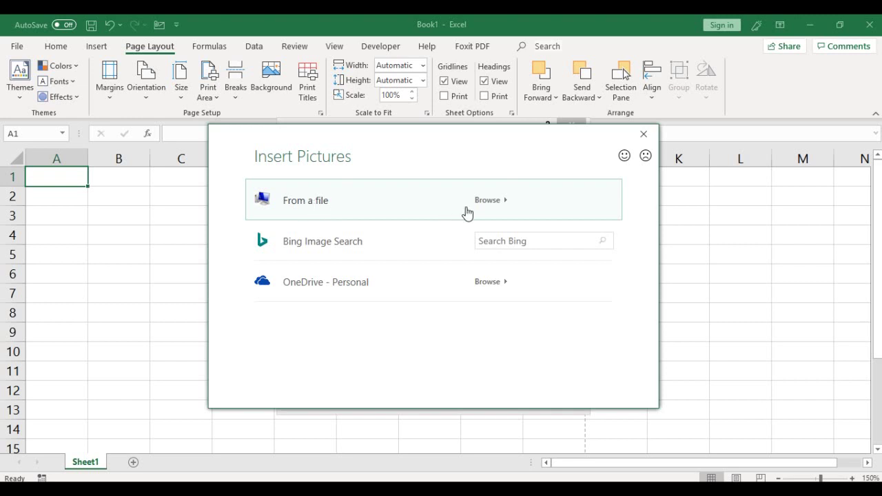
pyautogui.click(495, 242)
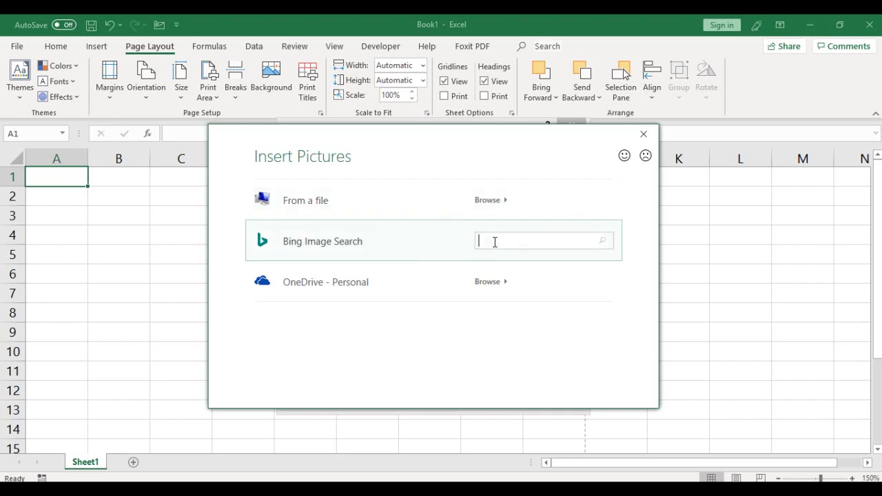
pyautogui.write('computer')
pyautogui.press('Return')
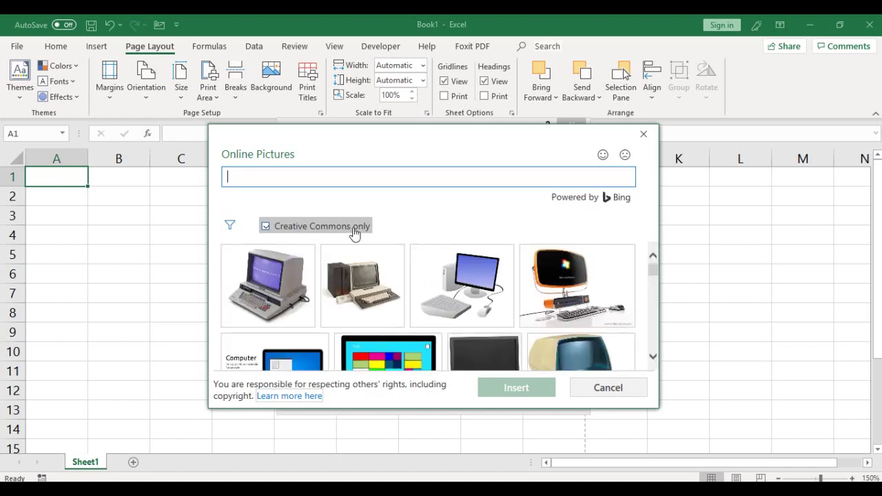
pyautogui.click(463, 284)
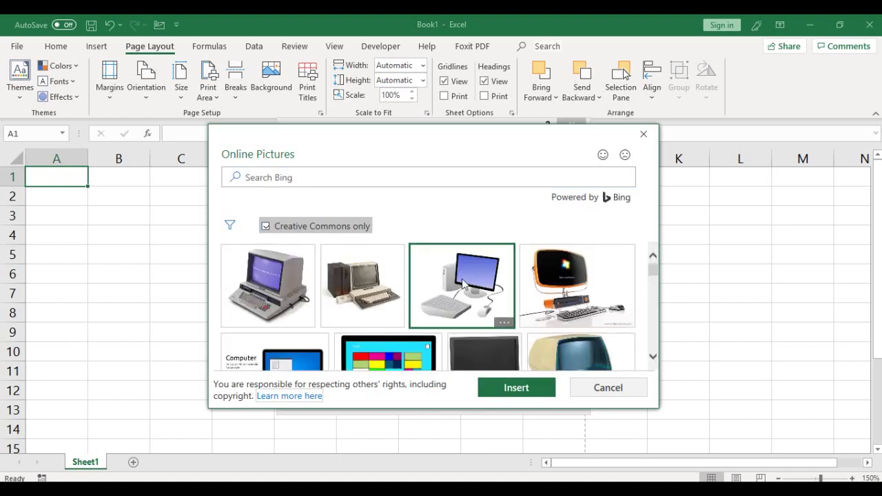
pyautogui.click(514, 388)
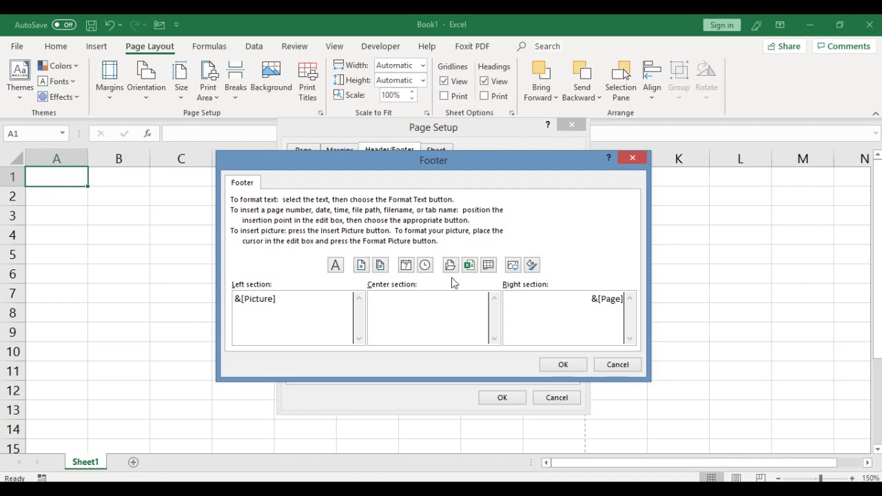
# Set the footer picture's height and width to 2 cm, and apply the footer and the page setup.
pyautogui.click(533, 269)
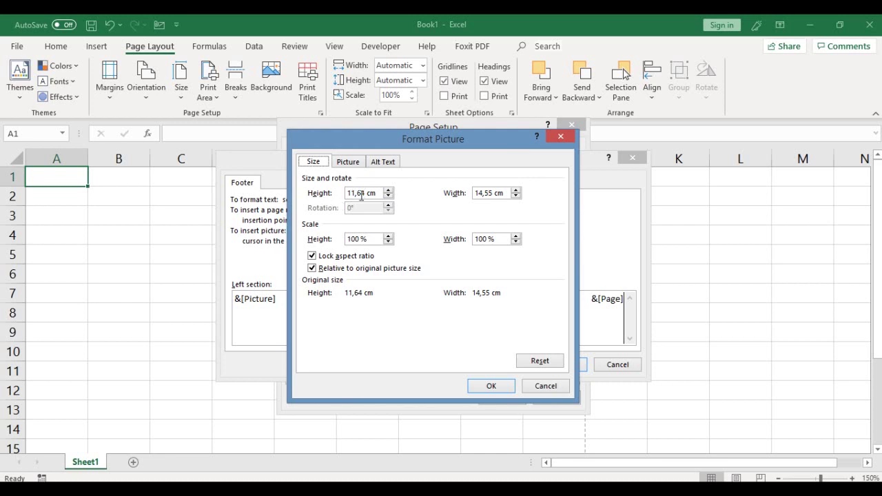
pyautogui.click(366, 193)
pyautogui.press('BackSpace')
pyautogui.press('BackSpace')
pyautogui.press('BackSpace')
pyautogui.press('BackSpace')
pyautogui.click(493, 195)
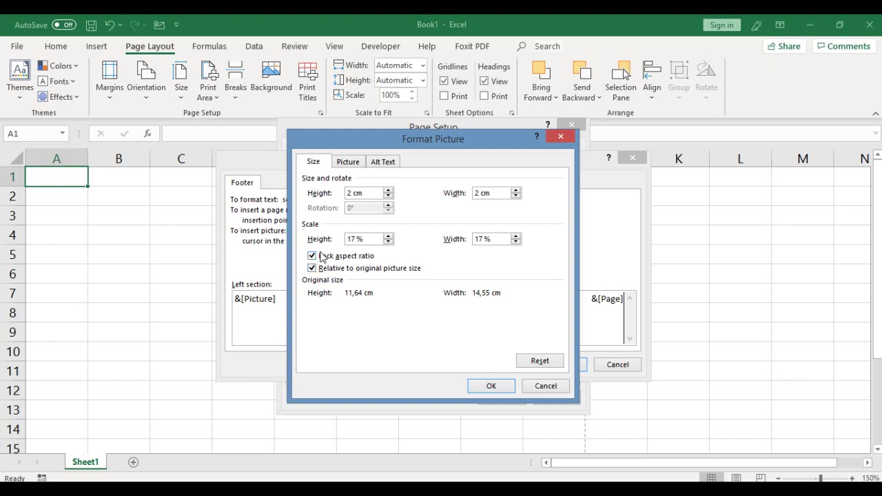
pyautogui.click(492, 388)
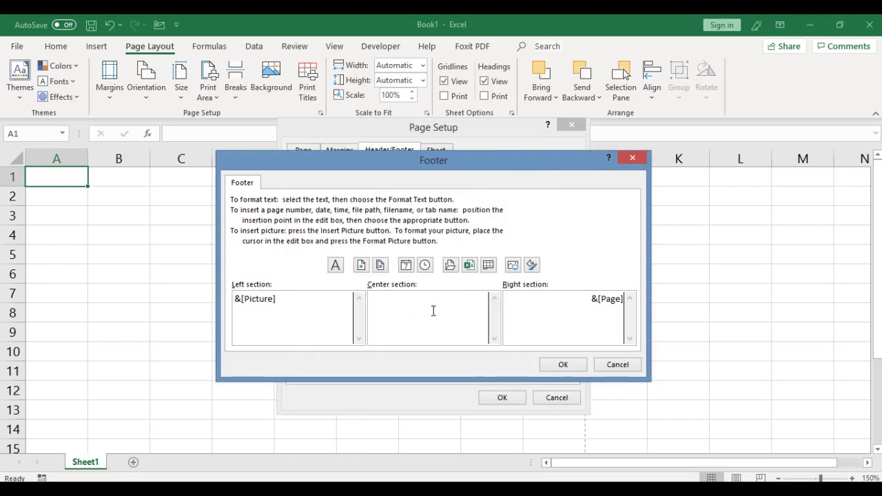
pyautogui.click(549, 363)
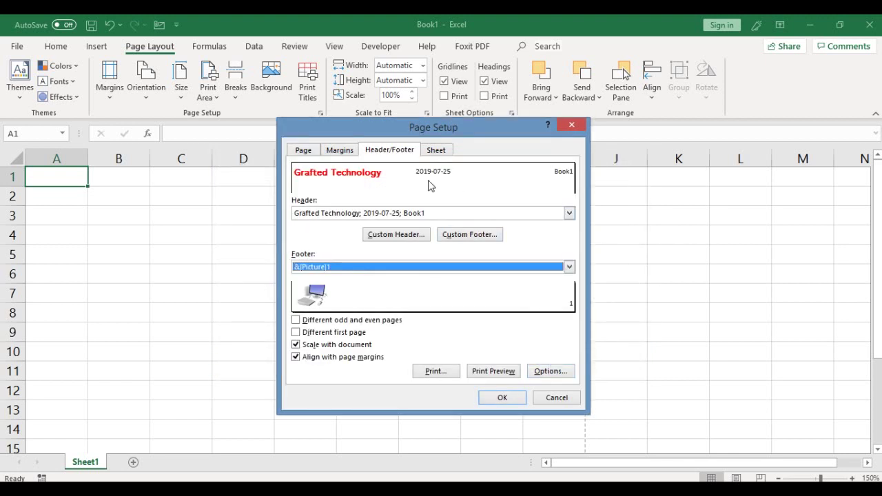
pyautogui.press('alt')
pyautogui.click(506, 398)
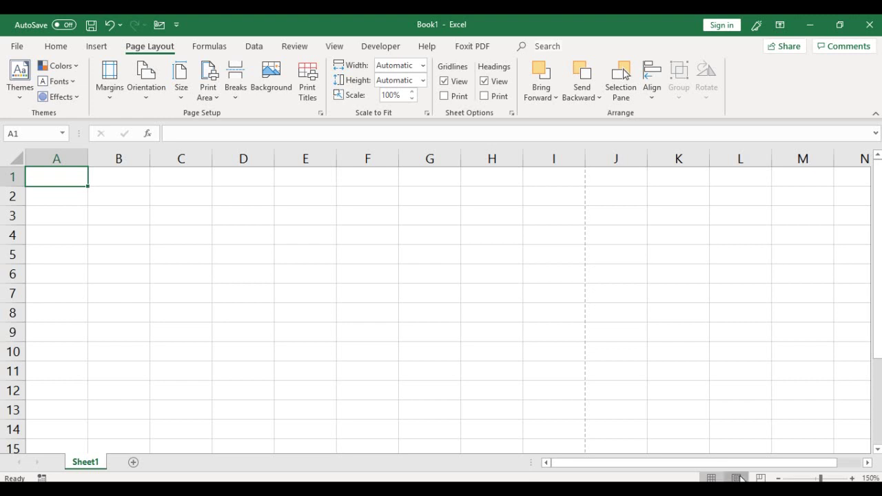
# Show the sheet in Page Layout view and check the header and footer on the first page.
pyautogui.click(736, 477)
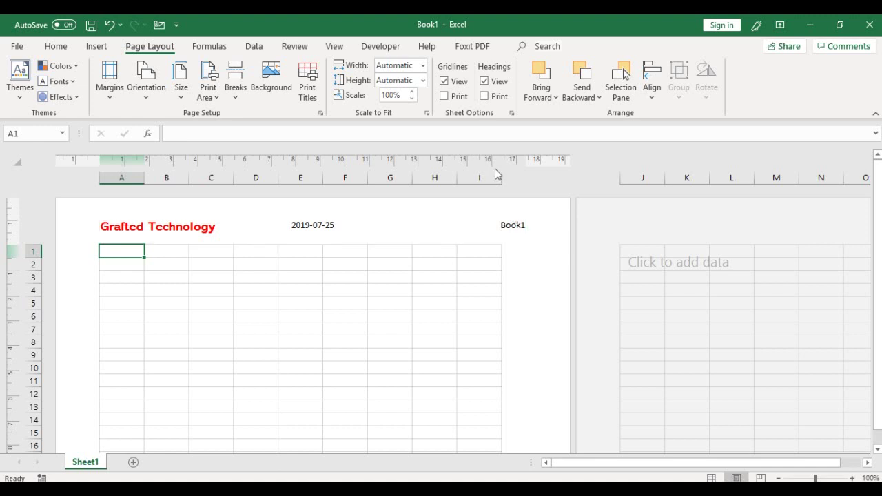
pyautogui.scroll(-8, 557, 278)
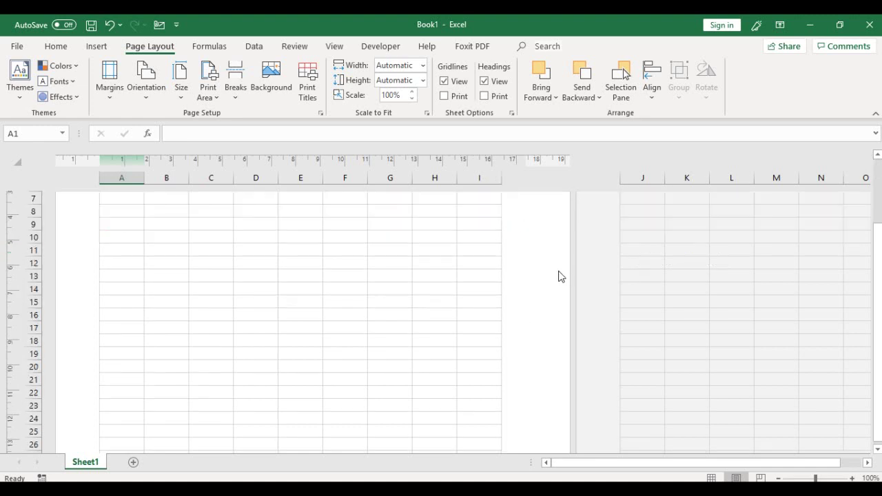
pyautogui.scroll(-5, 557, 277)
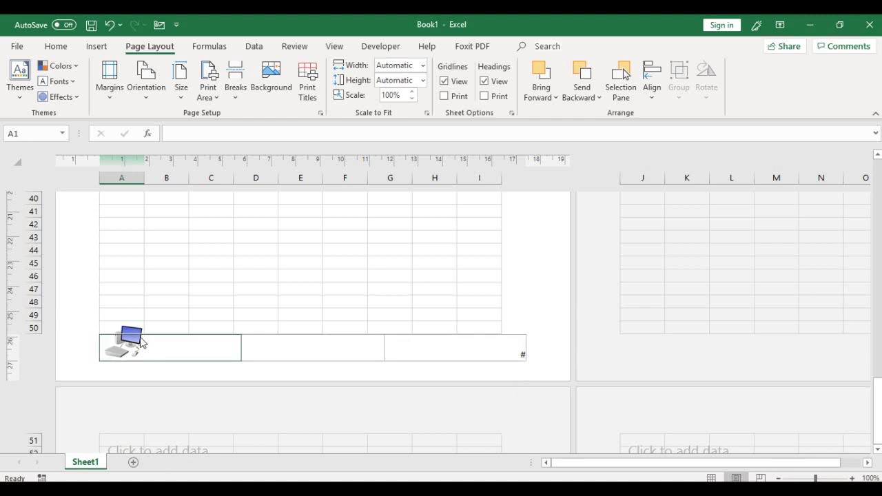
pyautogui.scroll(15, 547, 285)
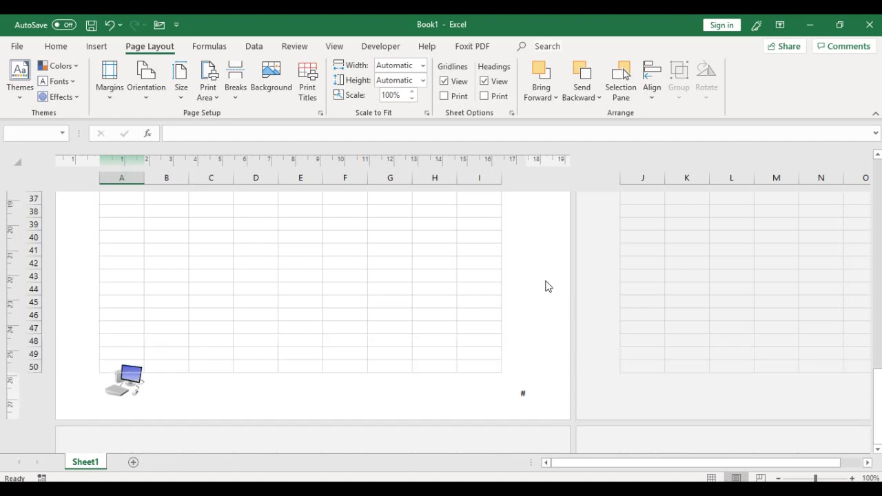